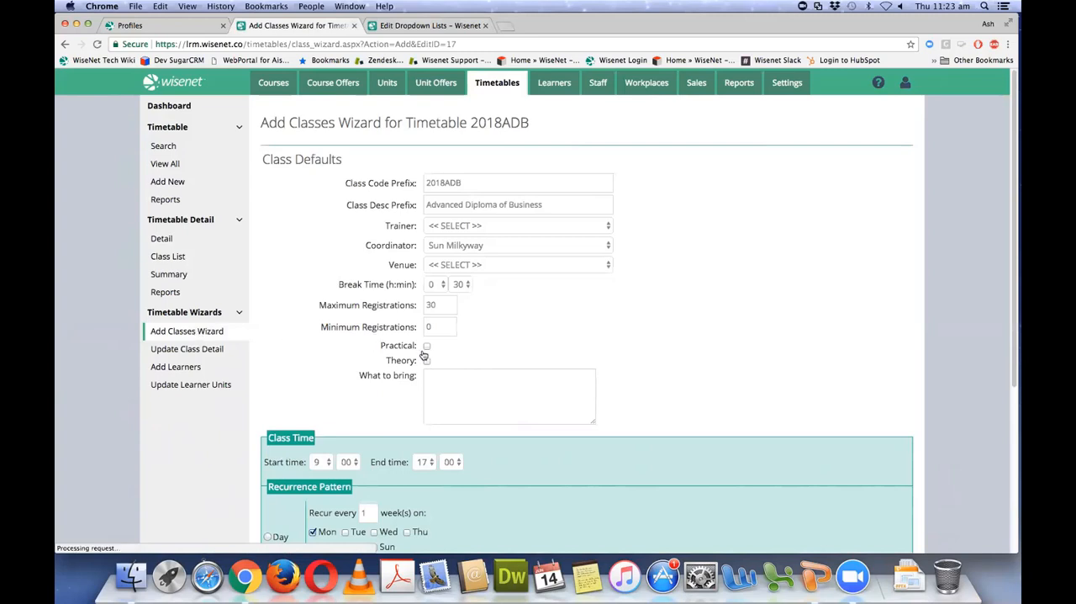
Step: Choose the trainer for the class defaults and set the venue to Outer Space_Solar System | Room: MW1
{"action": "scroll", "coordinate": [362, 351], "scroll_direction": "down", "scroll_amount": 3}
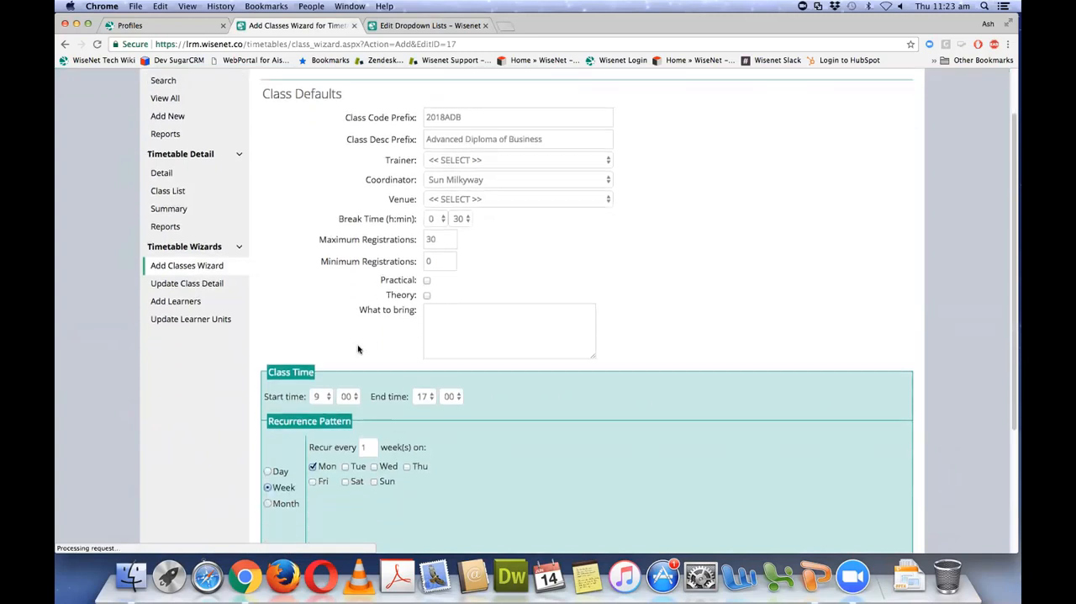
{"action": "left_click", "coordinate": [531, 127]}
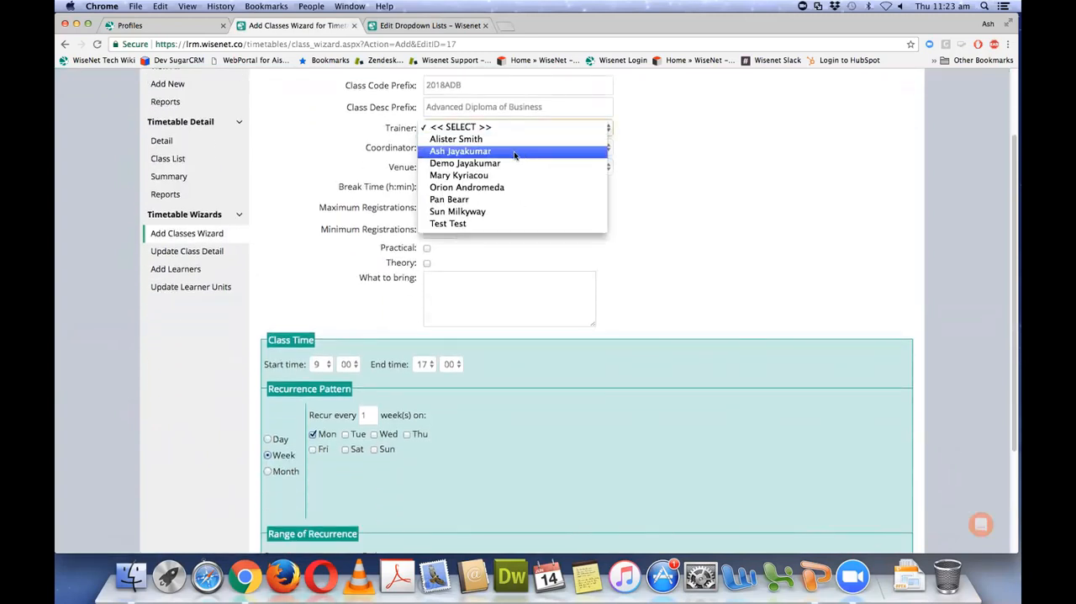
{"action": "left_click", "coordinate": [517, 151]}
{"action": "left_click", "coordinate": [505, 168]}
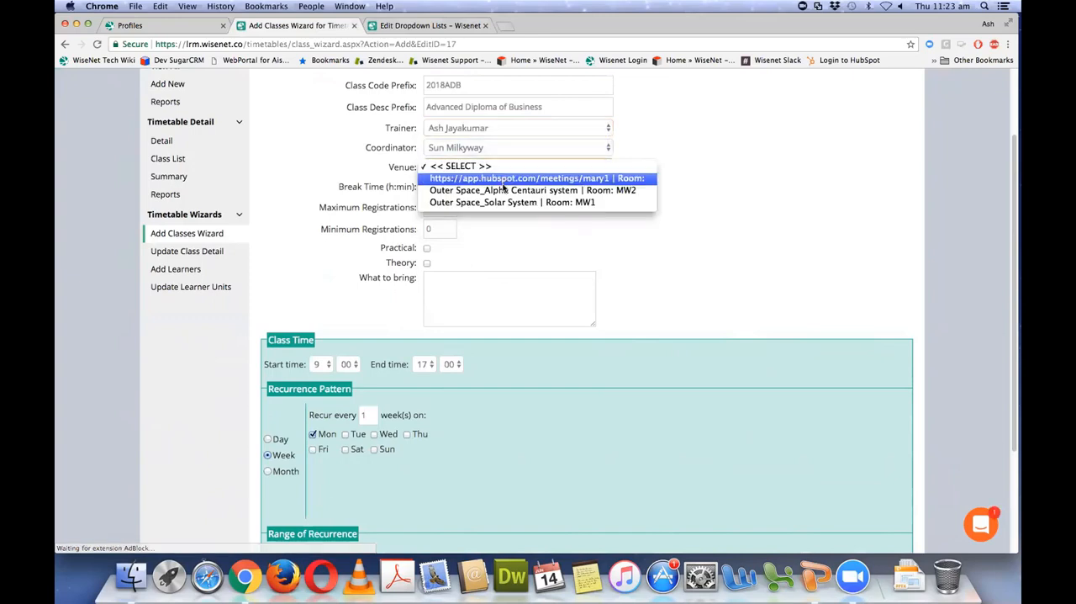
{"action": "left_click", "coordinate": [504, 203]}
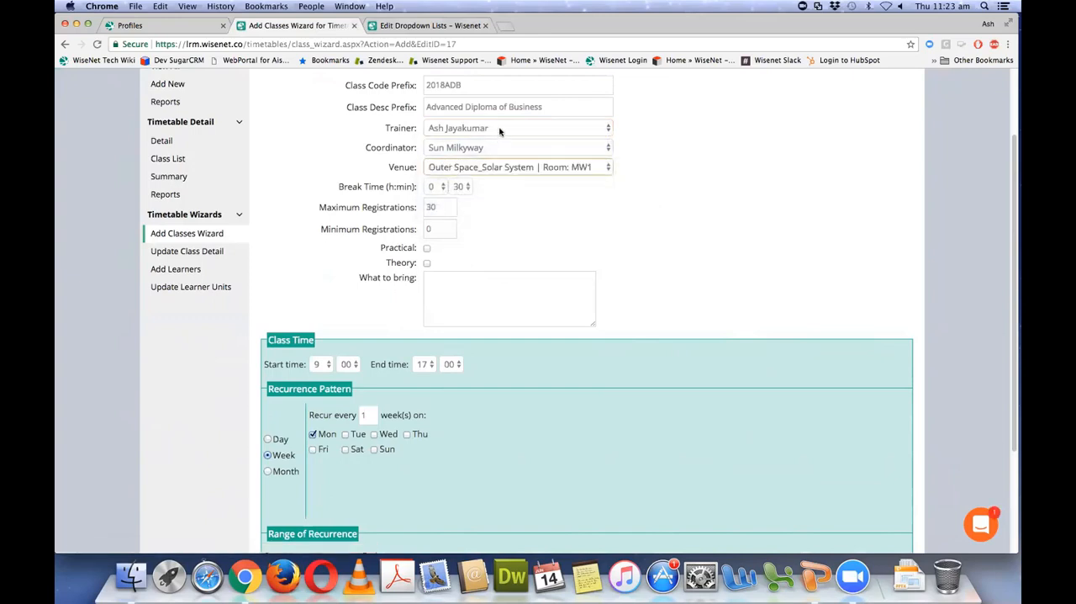
Step: Set the weekly recurrence to Wednesday and Thursday instead of Monday, and generate the list of class dates
{"action": "scroll", "coordinate": [345, 281], "scroll_direction": "down", "scroll_amount": 3}
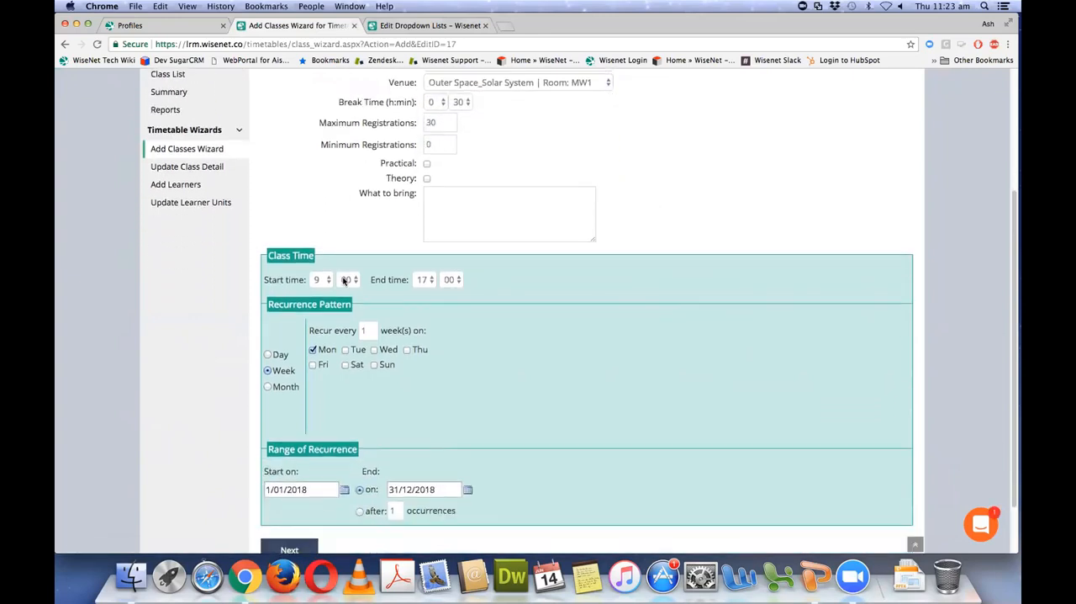
{"action": "scroll", "coordinate": [345, 281], "scroll_direction": "down", "scroll_amount": 1}
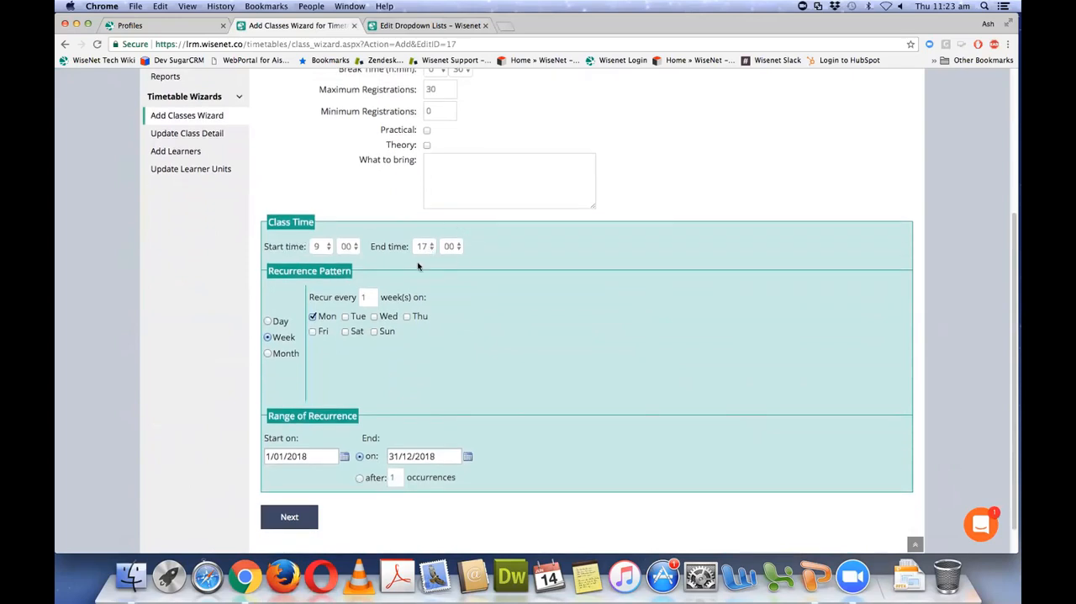
{"action": "left_click", "coordinate": [313, 318]}
{"action": "left_click", "coordinate": [374, 317]}
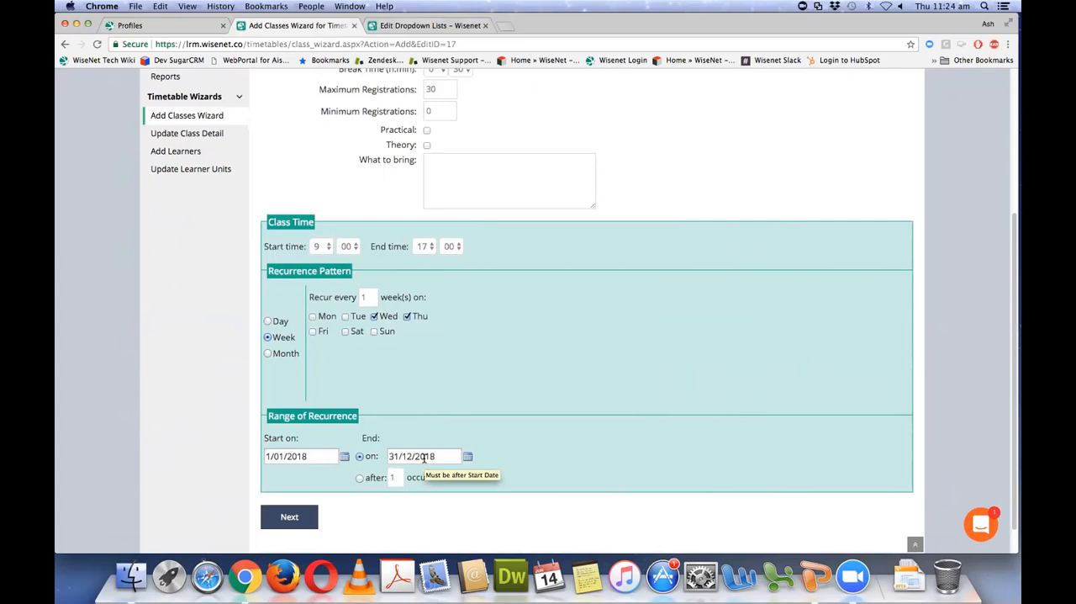
{"action": "left_click", "coordinate": [301, 517]}
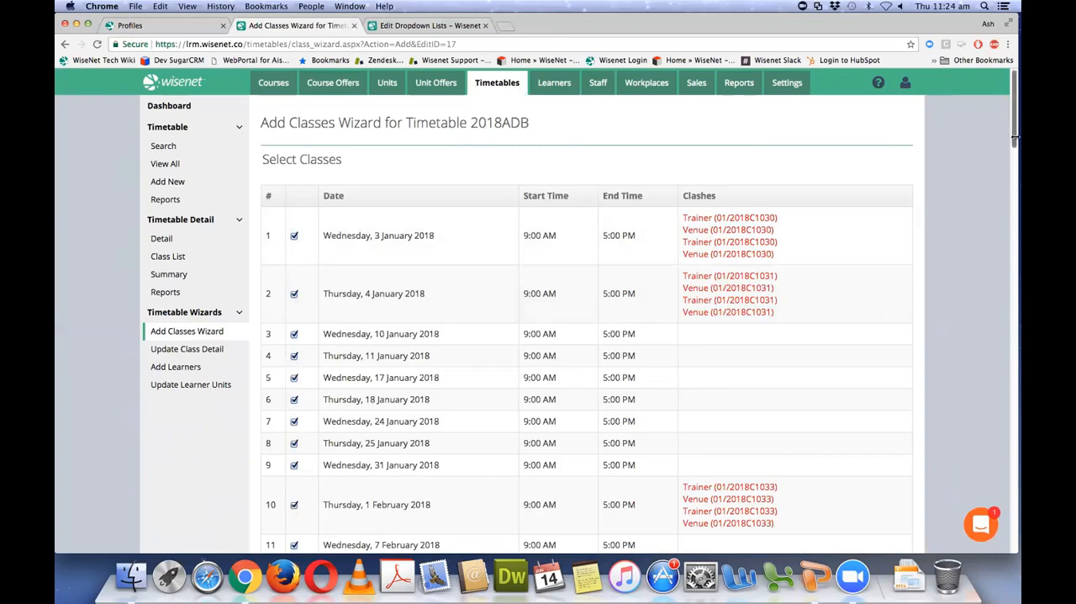
Step: Exclude the Wednesday, 26 December 2018 class from the generated dates and continue to the detail confirmation
{"action": "left_click_drag", "start_coordinate": [1013, 142], "coordinate": [1013, 185]}
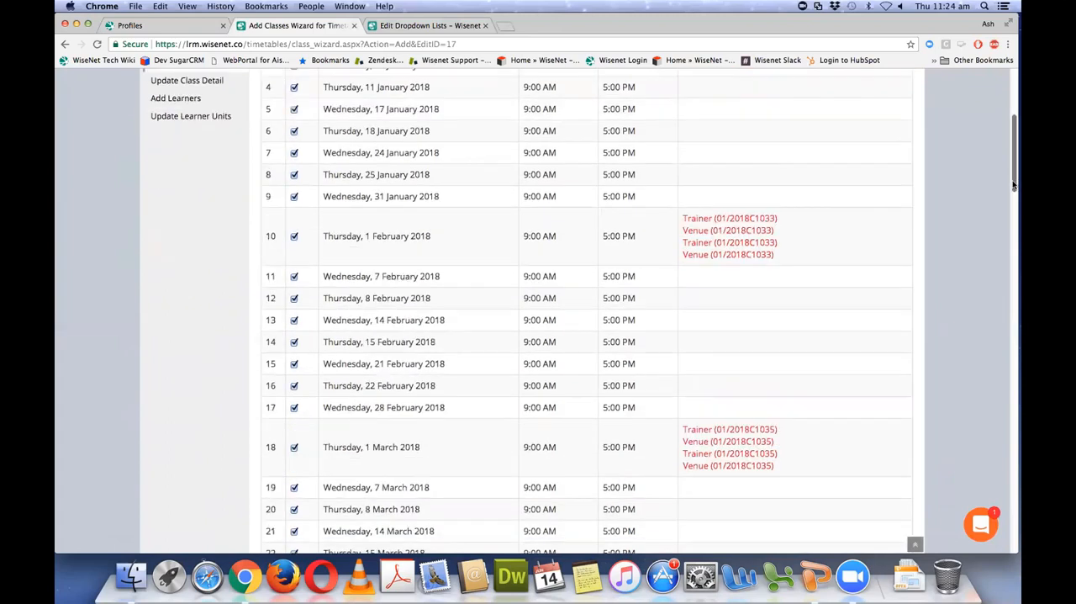
{"action": "left_click_drag", "start_coordinate": [1013, 185], "coordinate": [1007, 269]}
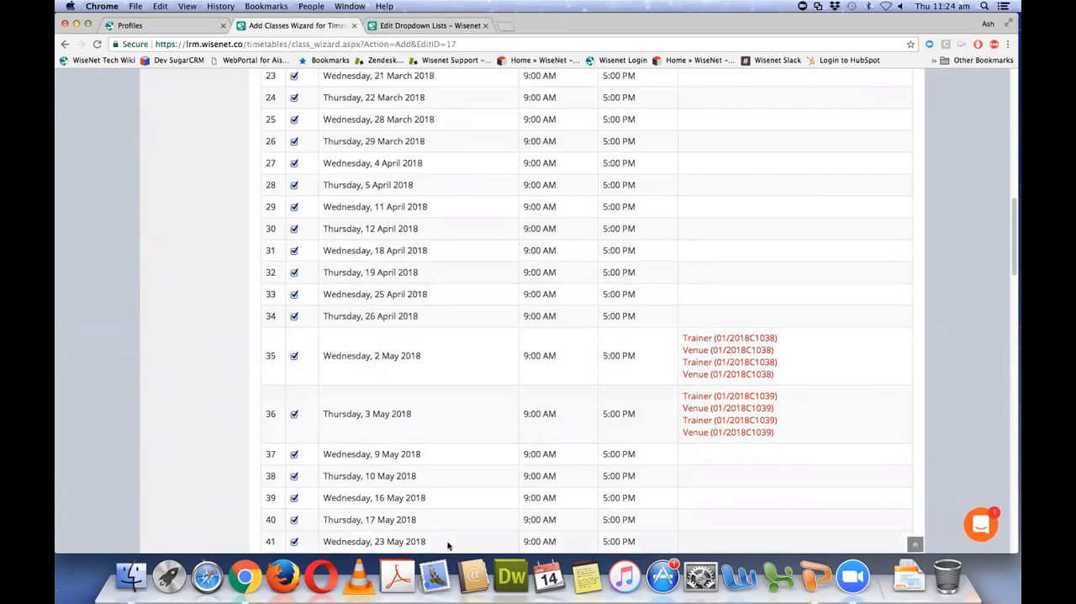
{"action": "left_click_drag", "start_coordinate": [1013, 242], "coordinate": [1005, 552]}
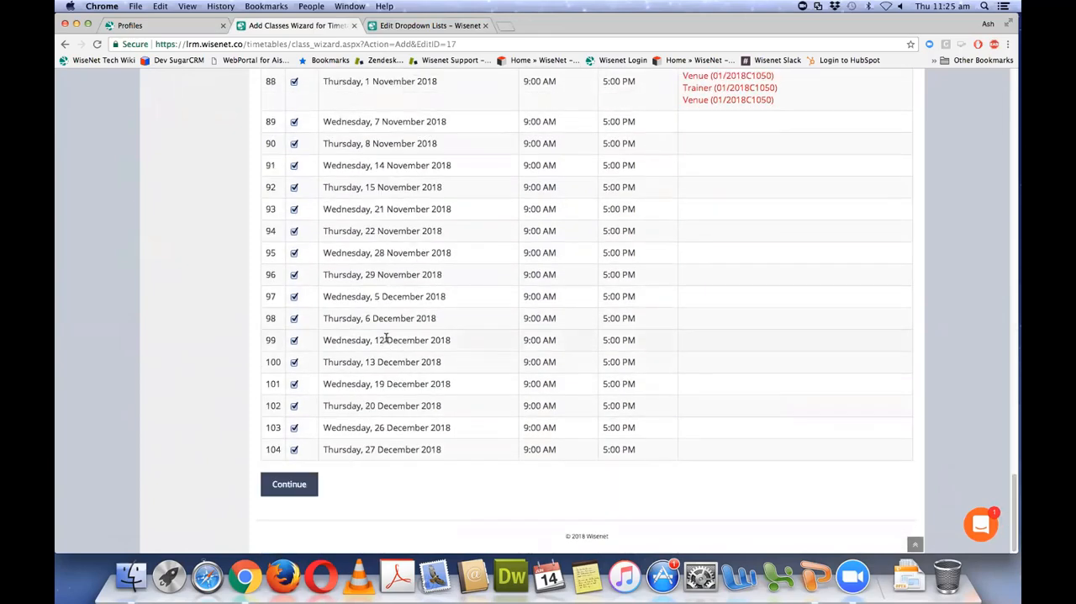
{"action": "left_click", "coordinate": [293, 428]}
{"action": "left_click", "coordinate": [287, 485]}
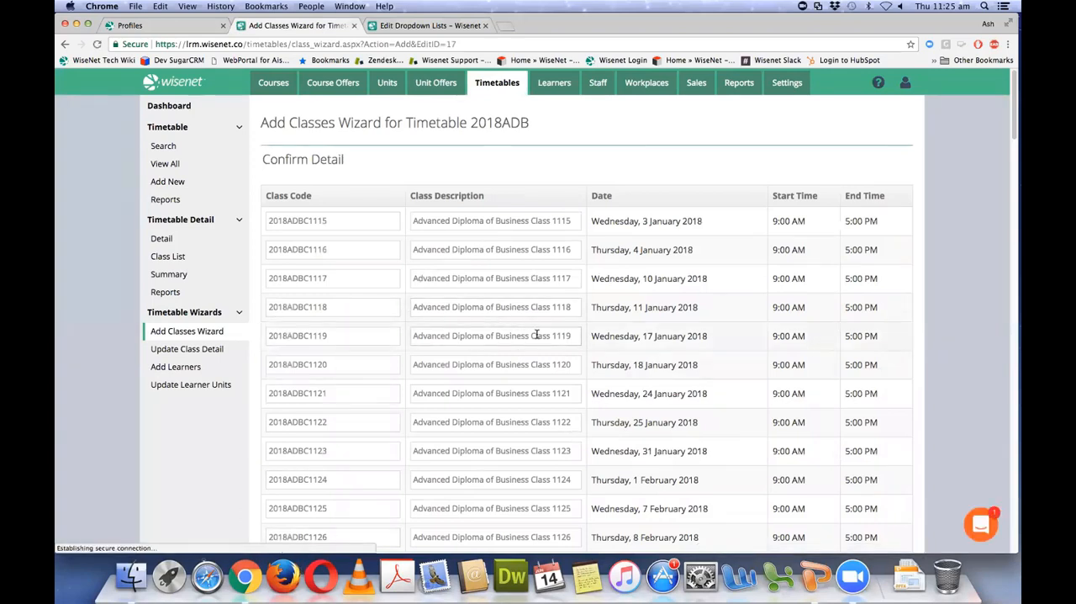
Step: Review the class codes and descriptions, and create the classes without enrolling the timetable's other learners
{"action": "scroll", "coordinate": [536, 335], "scroll_direction": "down", "scroll_amount": 2}
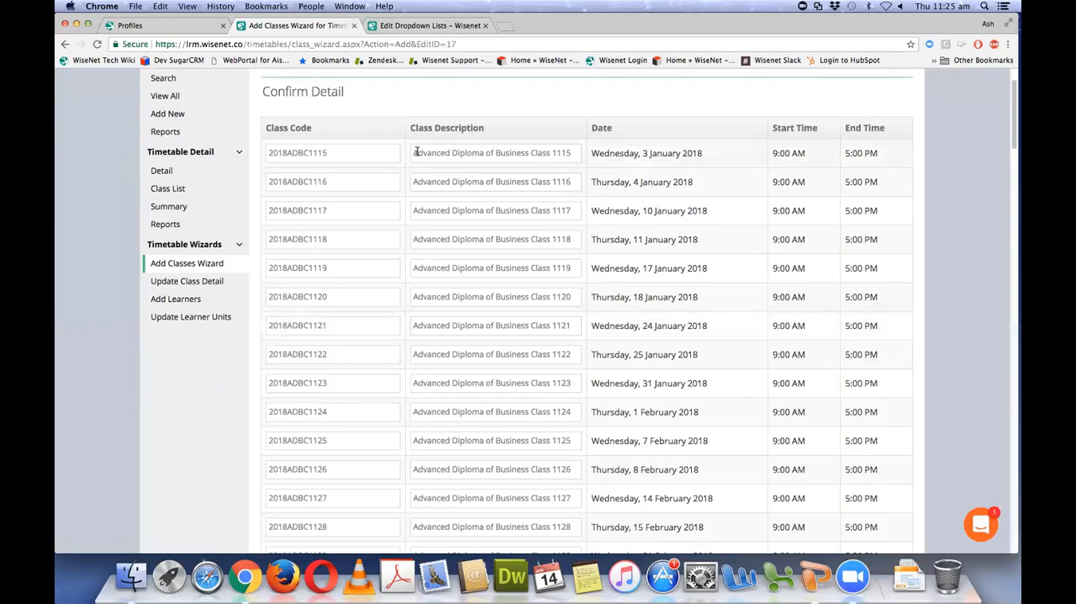
{"action": "left_click_drag", "start_coordinate": [412, 152], "coordinate": [576, 149]}
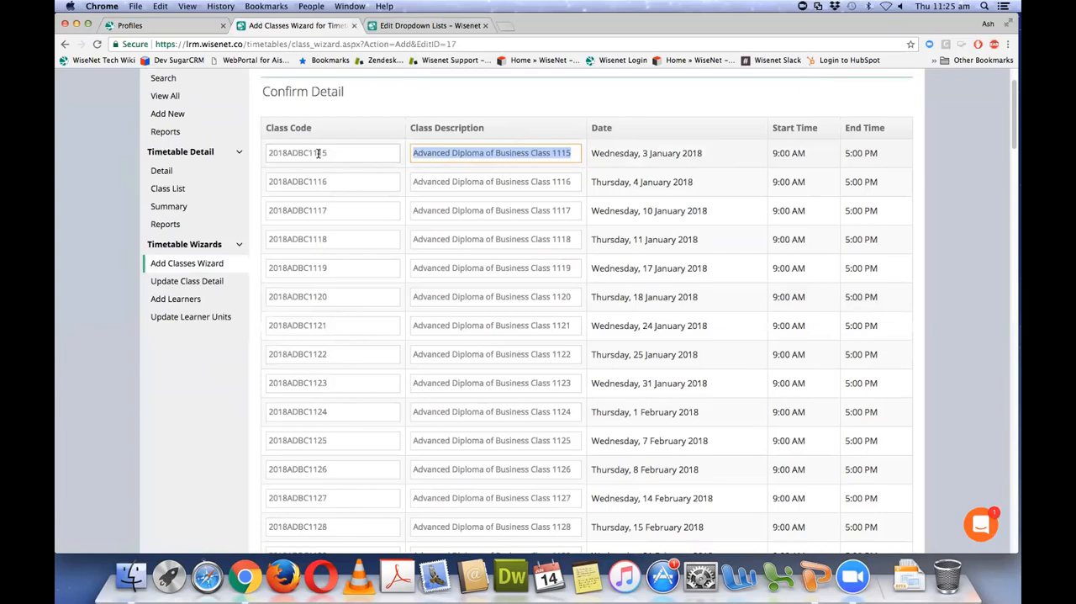
{"action": "scroll", "coordinate": [1013, 383], "scroll_direction": "down", "scroll_amount": 10}
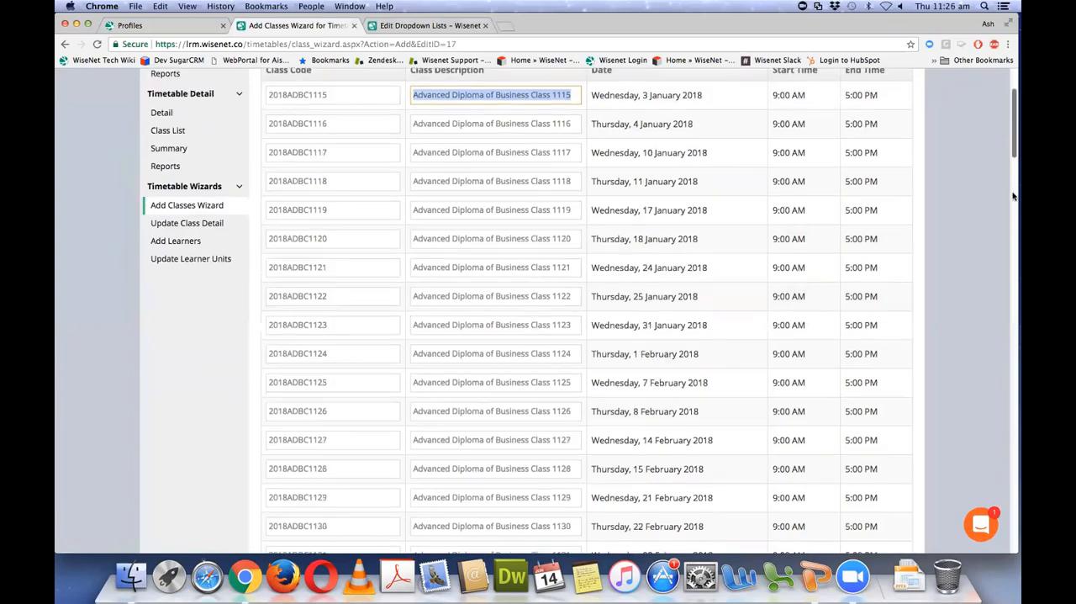
{"action": "scroll", "coordinate": [1013, 383], "scroll_direction": "down", "scroll_amount": 15}
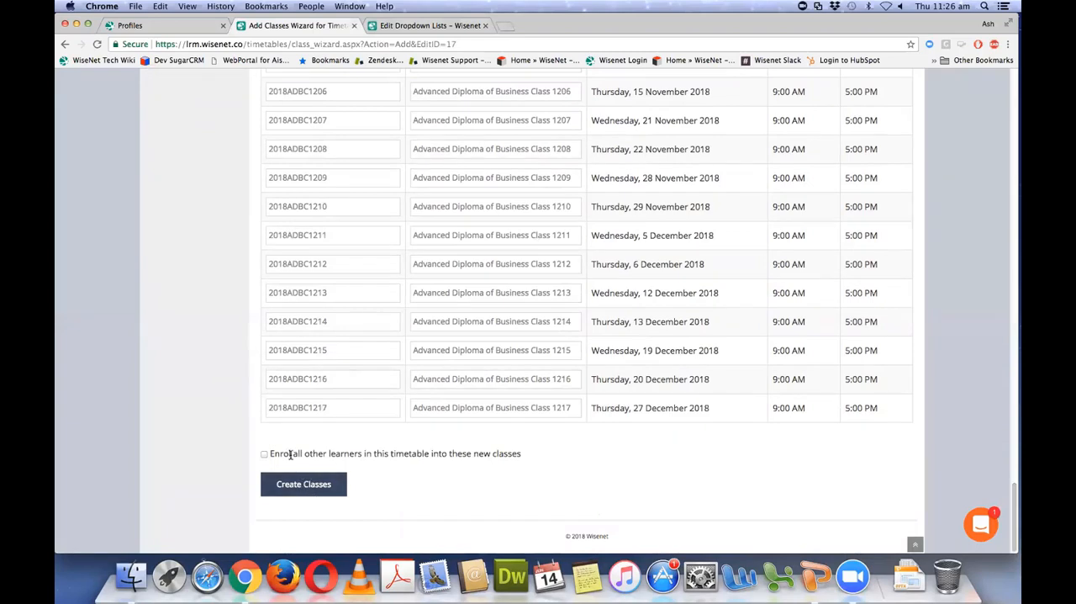
{"action": "left_click_drag", "start_coordinate": [270, 452], "coordinate": [568, 453]}
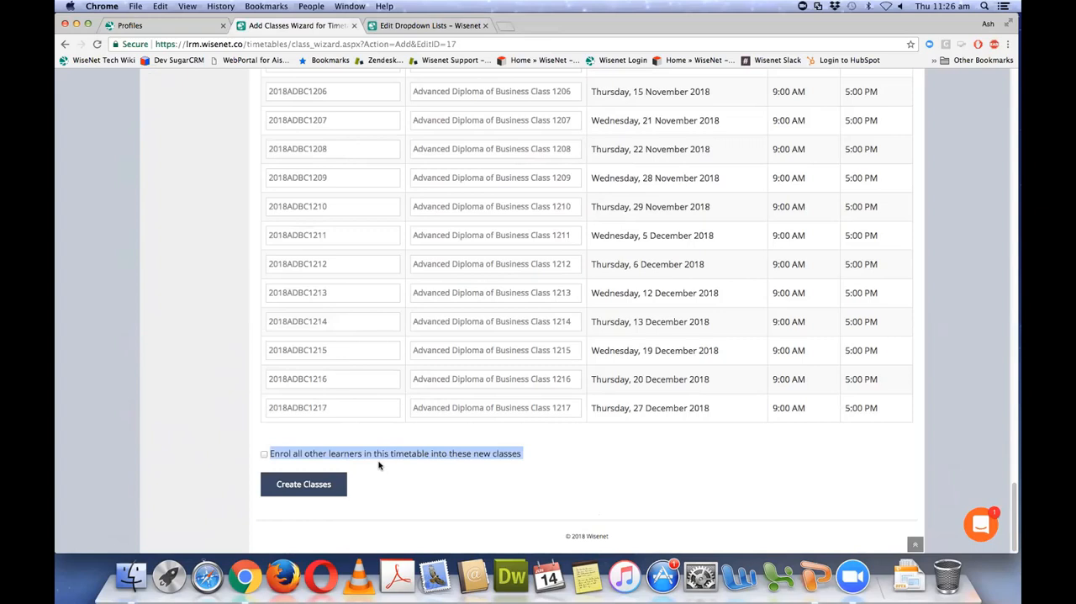
{"action": "left_click", "coordinate": [315, 487]}
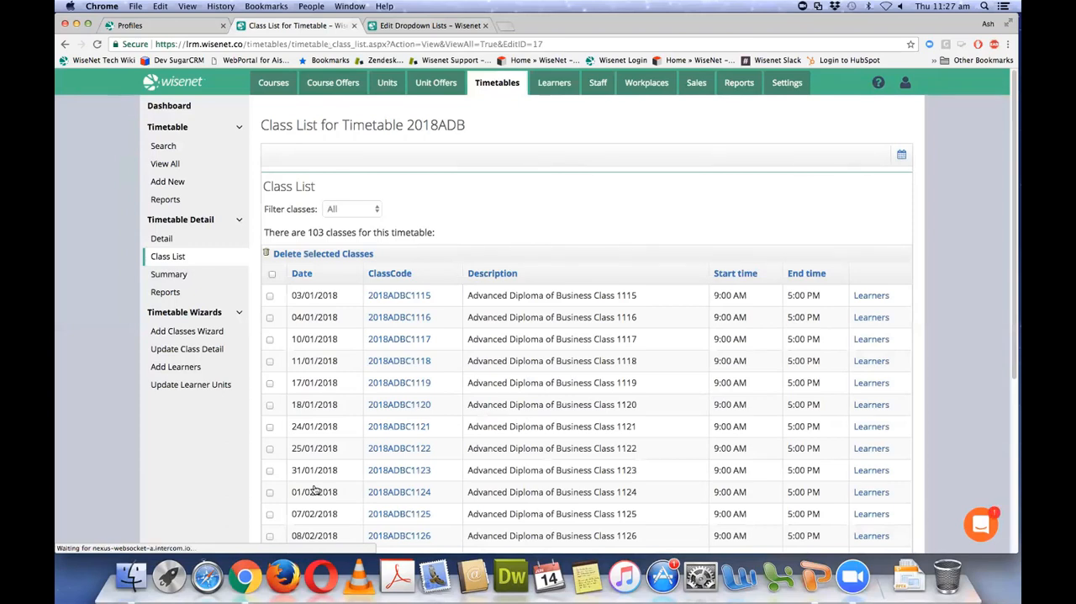
Step: Start another Add Classes Wizard run with a 0:00 break, a different trainer and the venue Outer Space_Solar System | Room: MW1
{"action": "left_click", "coordinate": [208, 332]}
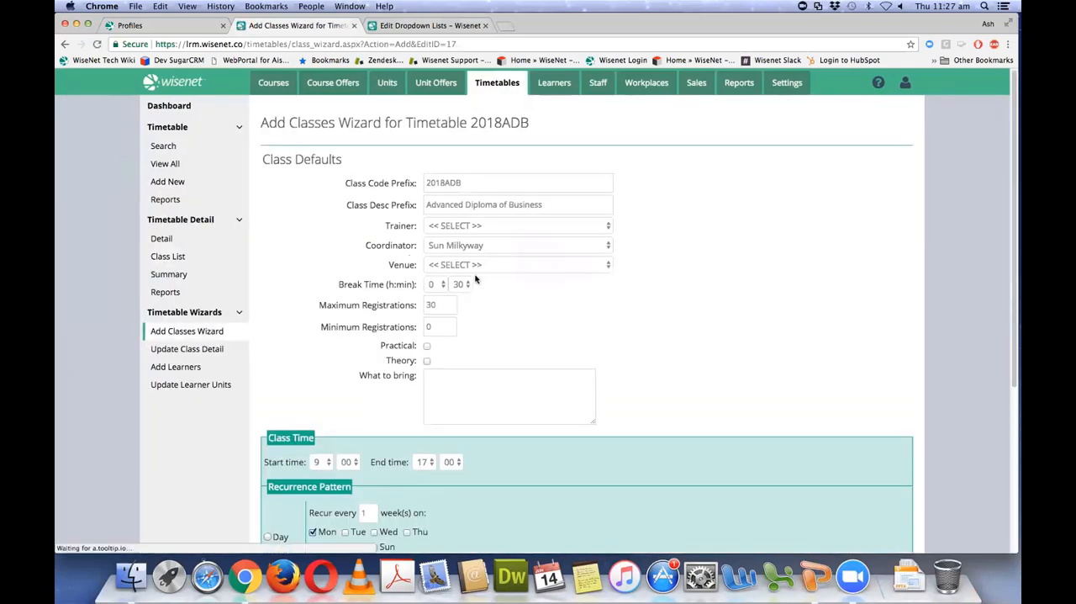
{"action": "left_click", "coordinate": [461, 283]}
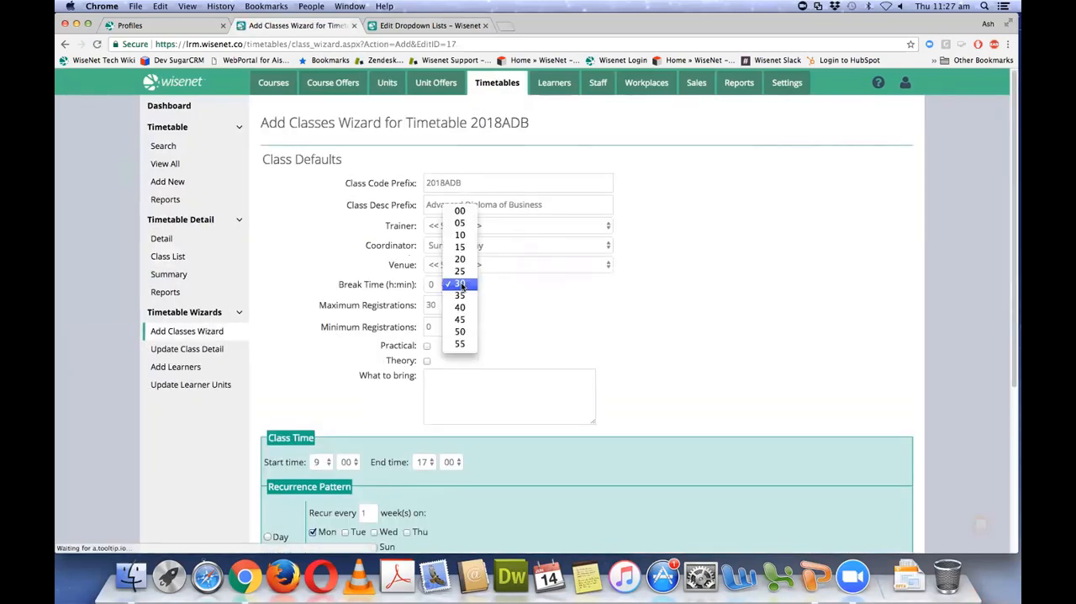
{"action": "left_click", "coordinate": [457, 217]}
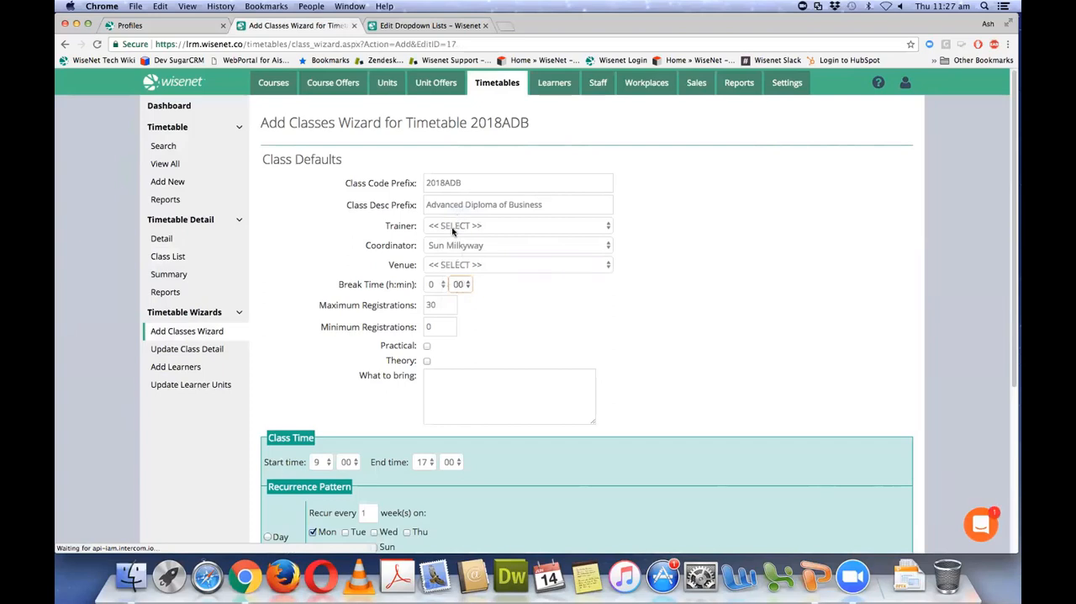
{"action": "left_click", "coordinate": [455, 229]}
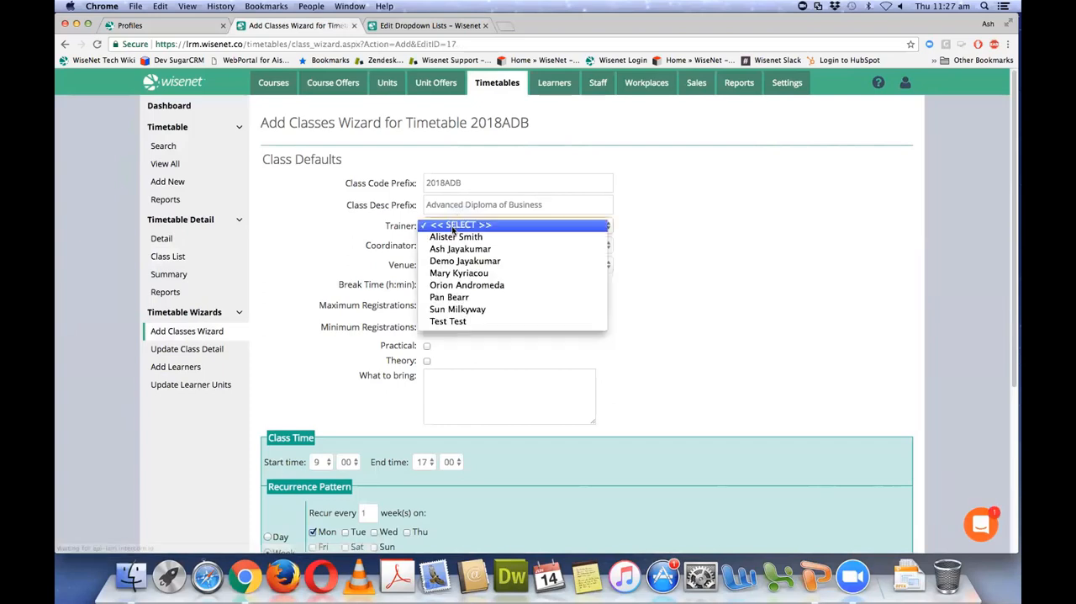
{"action": "left_click", "coordinate": [455, 273]}
{"action": "left_click", "coordinate": [454, 264]}
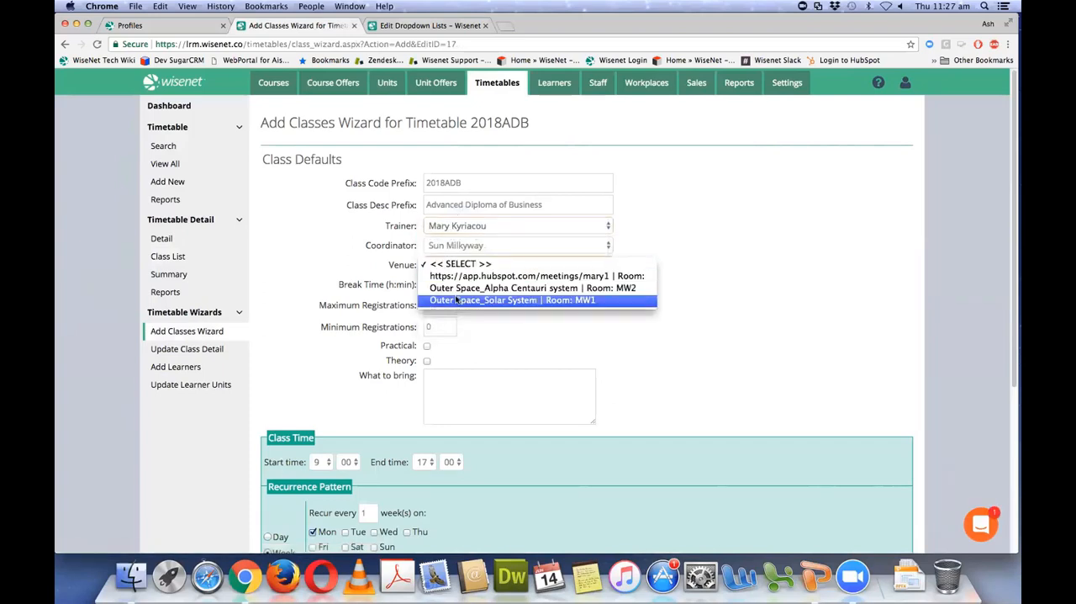
{"action": "left_click", "coordinate": [457, 300]}
Step: Set the class end time to 13:00
{"action": "scroll", "coordinate": [552, 357], "scroll_direction": "down", "scroll_amount": 3}
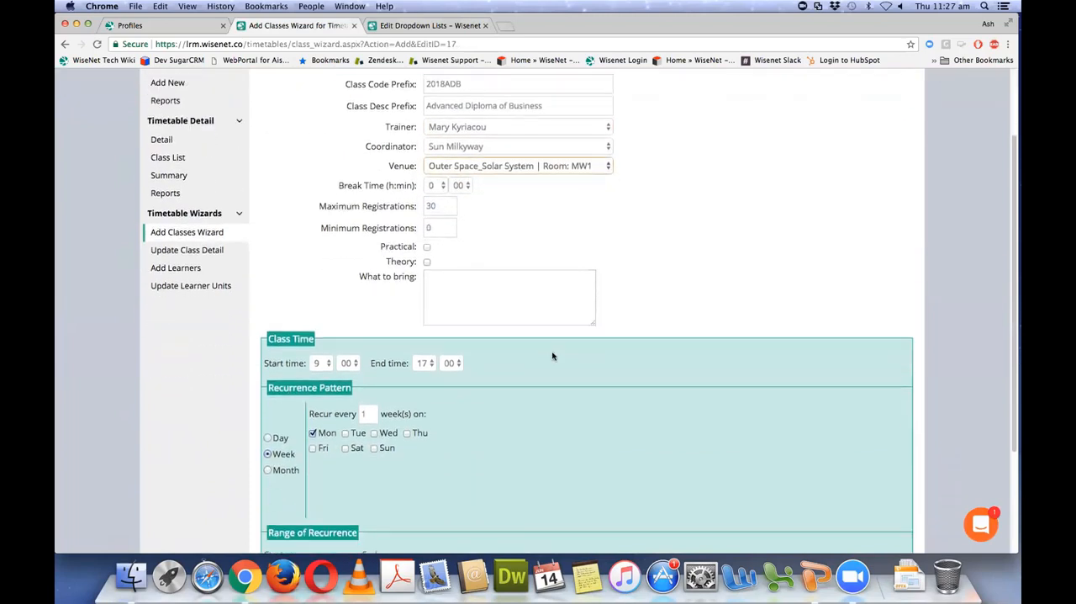
{"action": "scroll", "coordinate": [552, 356], "scroll_direction": "down", "scroll_amount": 3}
{"action": "left_click", "coordinate": [427, 266]}
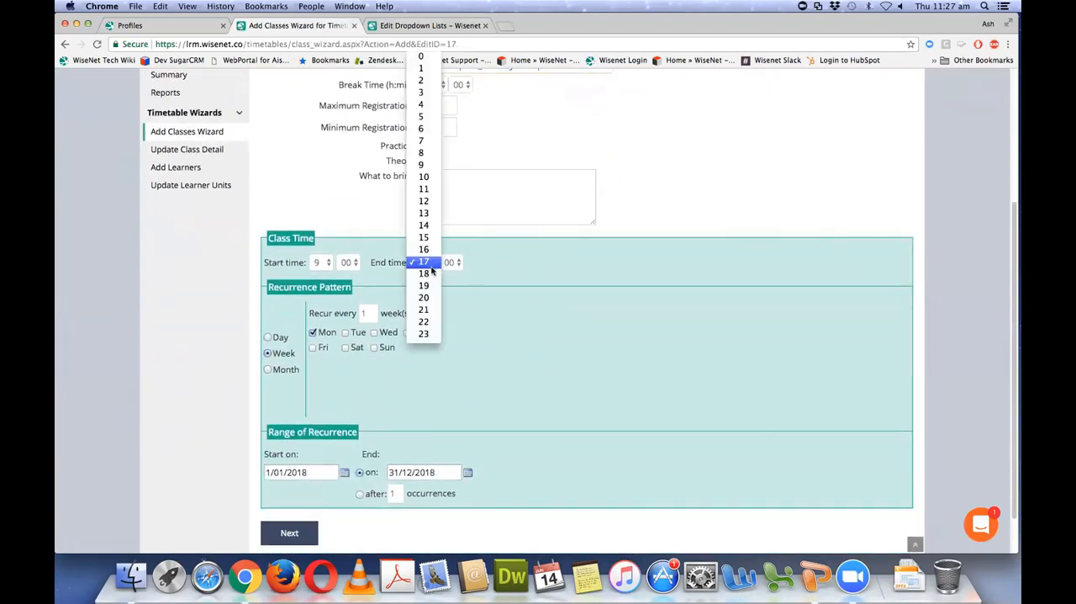
{"action": "left_click", "coordinate": [420, 225]}
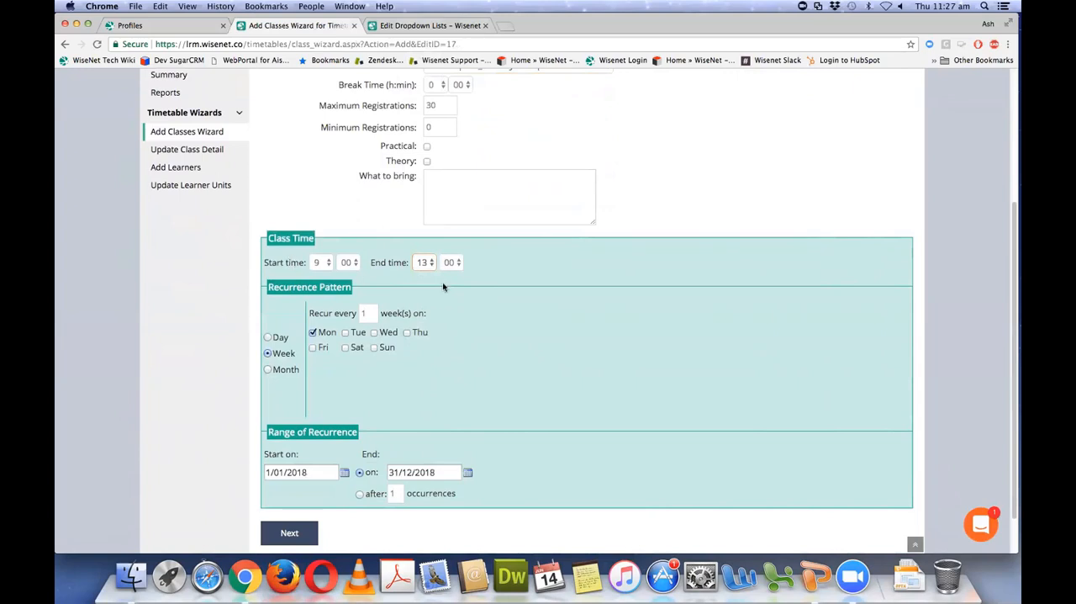
Step: Set the weekly recurrence to Friday instead of Monday, and generate the list of class dates
{"action": "scroll", "coordinate": [471, 321], "scroll_direction": "down", "scroll_amount": 1}
{"action": "left_click", "coordinate": [312, 324]}
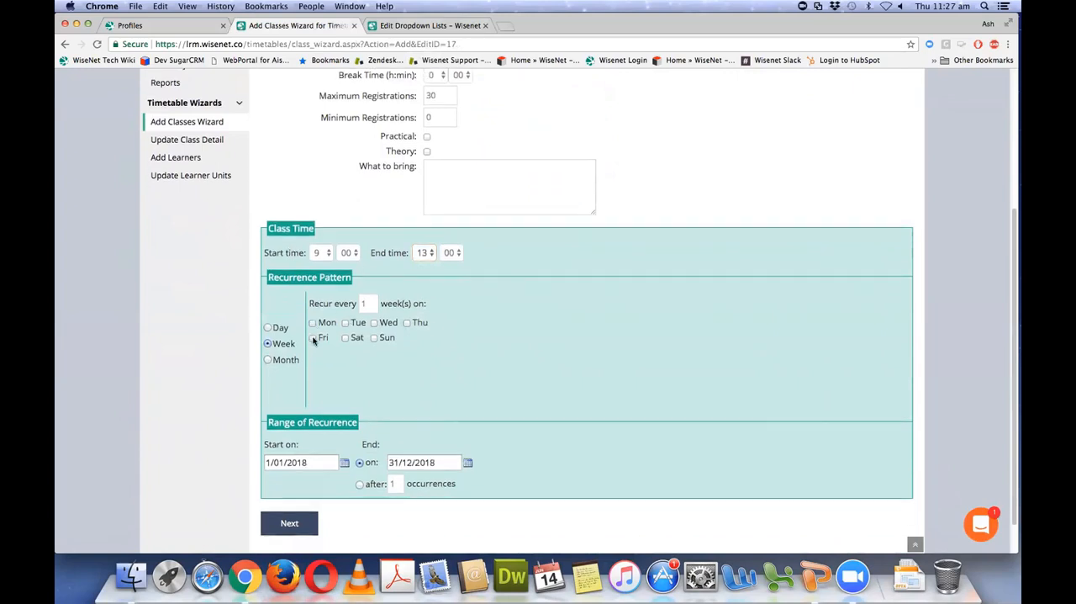
{"action": "scroll", "coordinate": [449, 346], "scroll_direction": "down", "scroll_amount": 2}
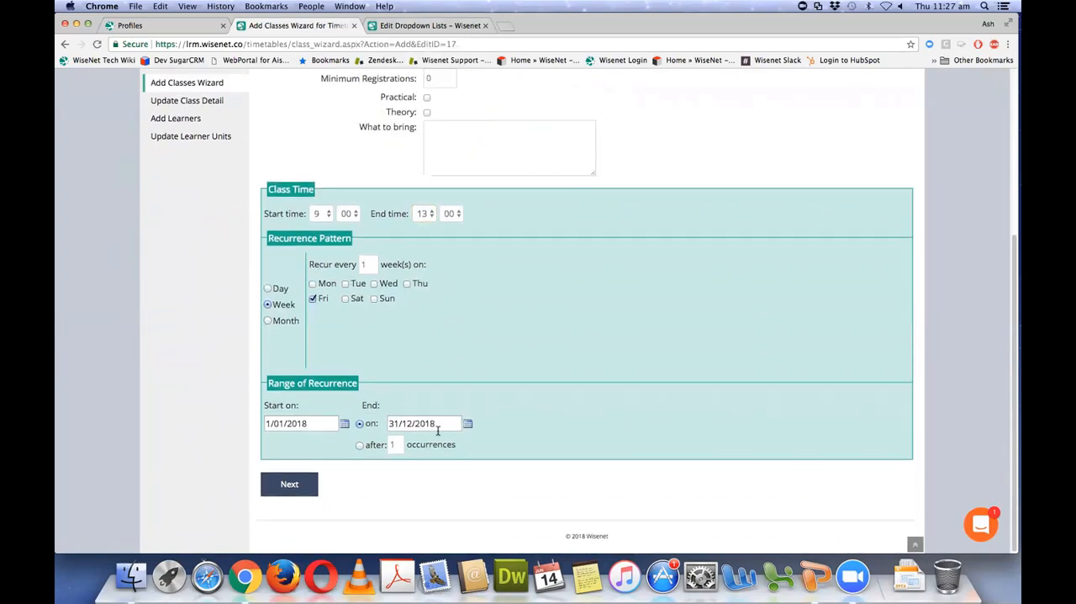
{"action": "left_click", "coordinate": [284, 490]}
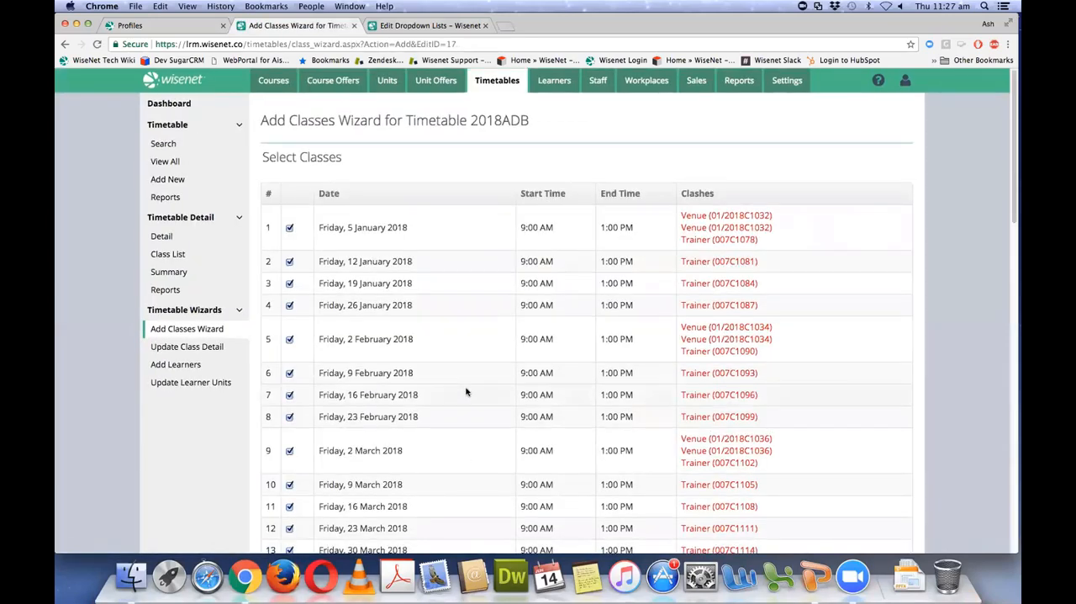
Step: Accept all the listed Friday dates and create the classes without enrolling the timetable's other learners
{"action": "scroll", "coordinate": [466, 392], "scroll_direction": "down", "scroll_amount": 20}
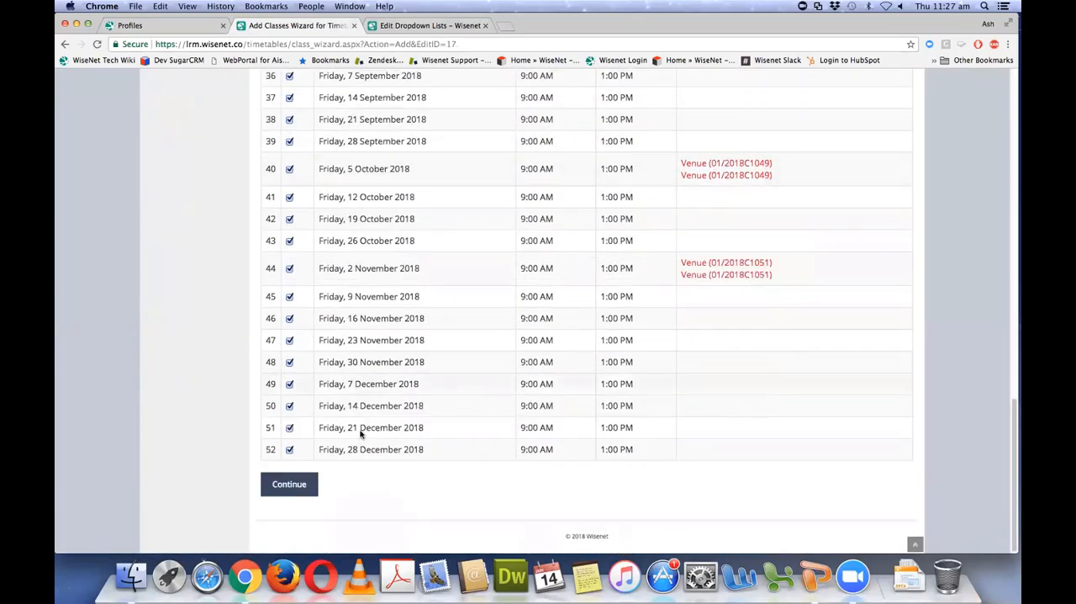
{"action": "left_click", "coordinate": [290, 484]}
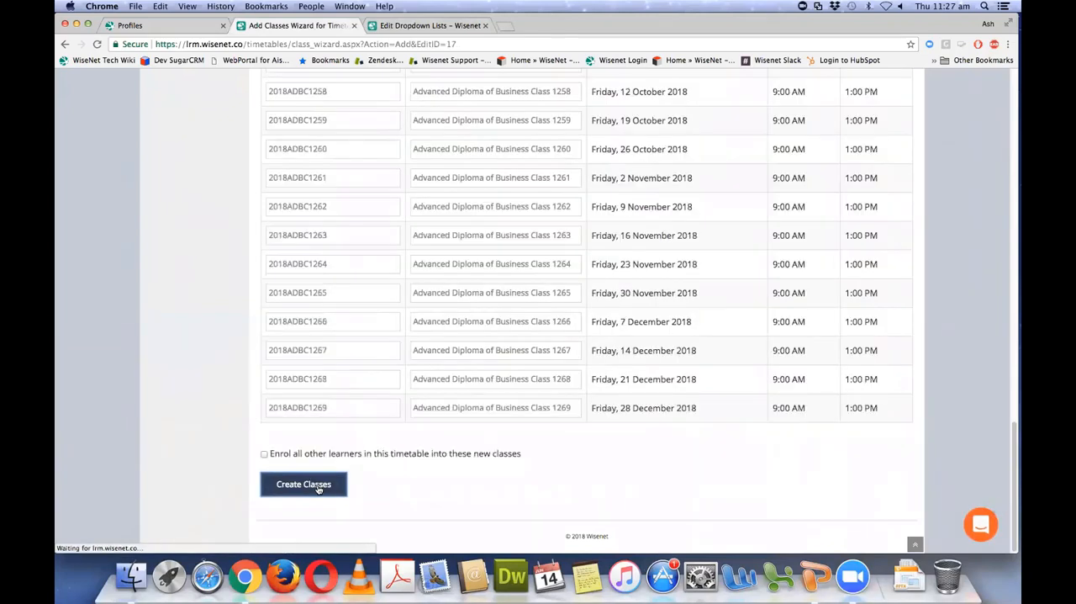